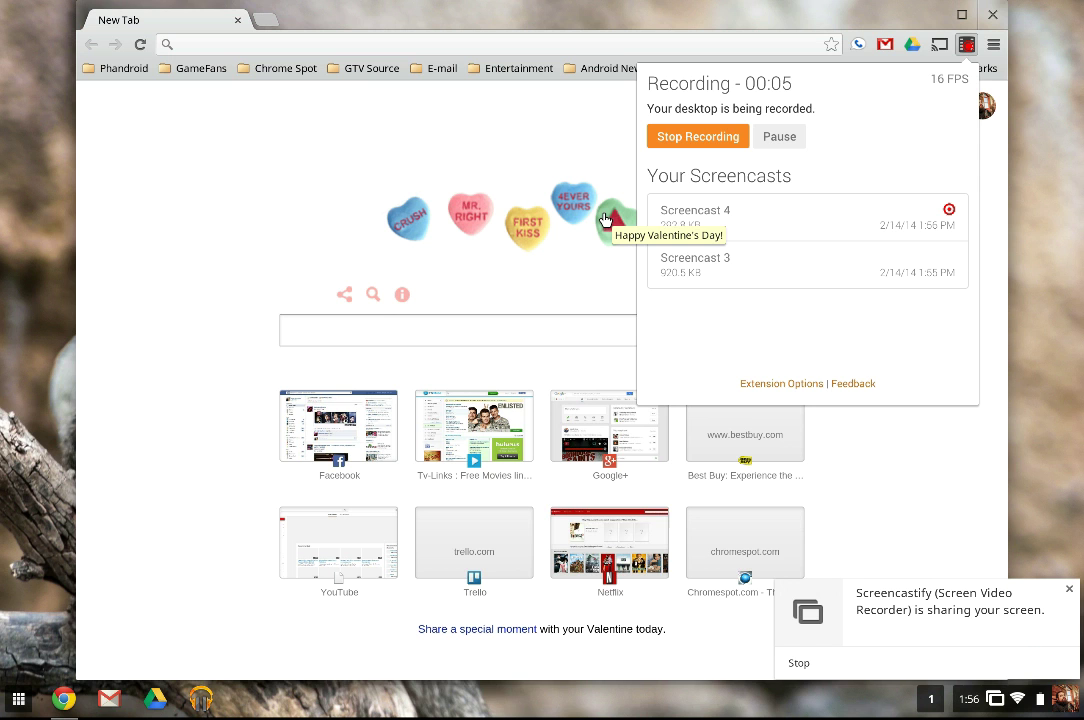
Step: Dismiss the Screencastify popup and both warnings, maximize Chrome, then open the extension's menu
click(242, 140)
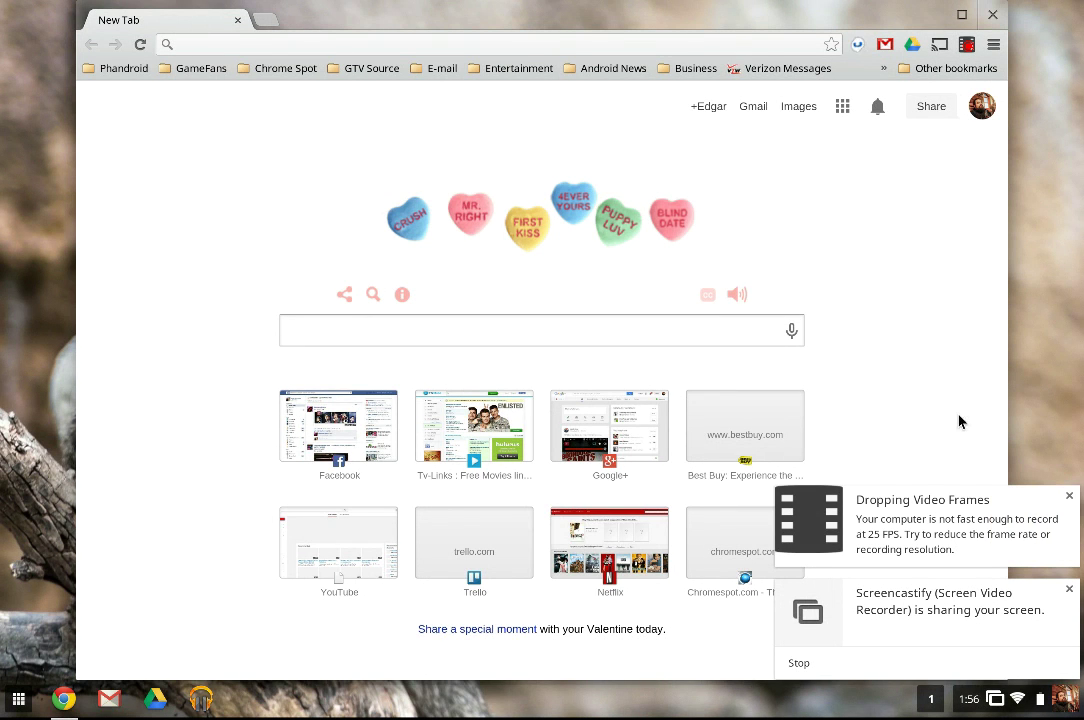
click(1068, 497)
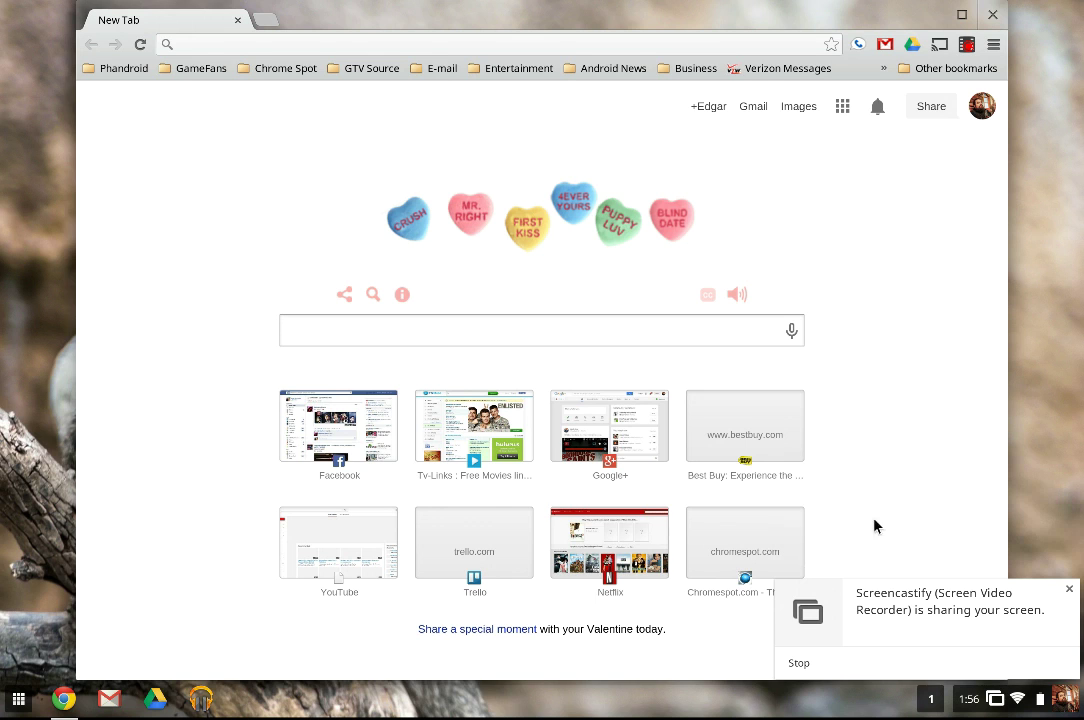
click(1068, 590)
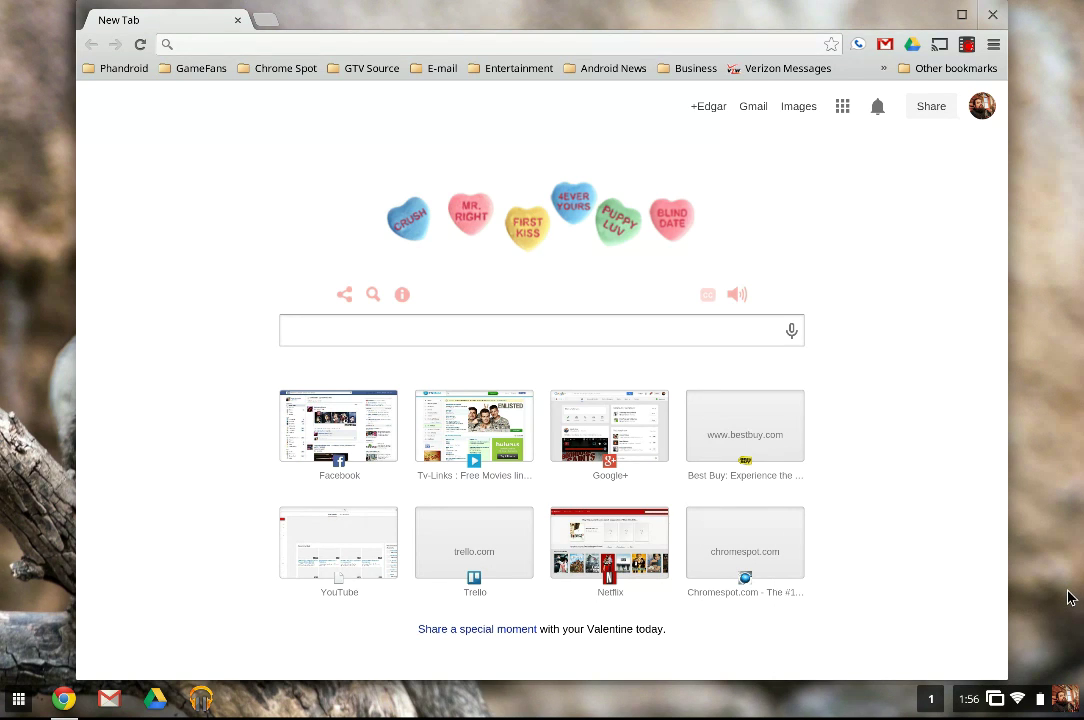
double_click(393, 17)
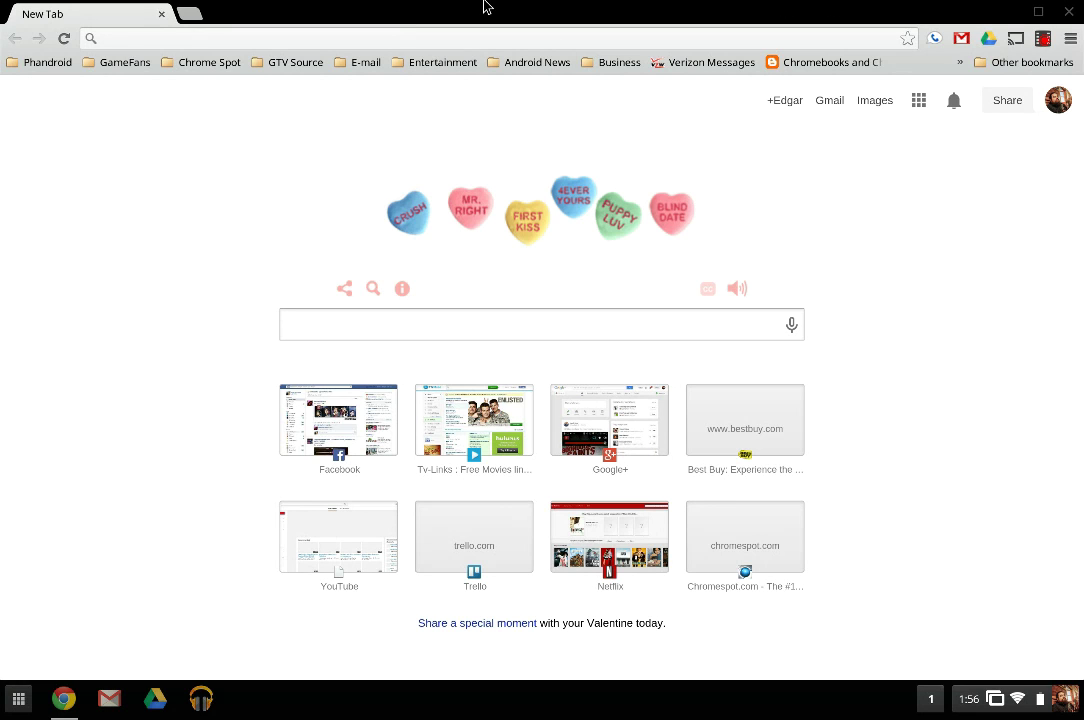
right_click(1043, 40)
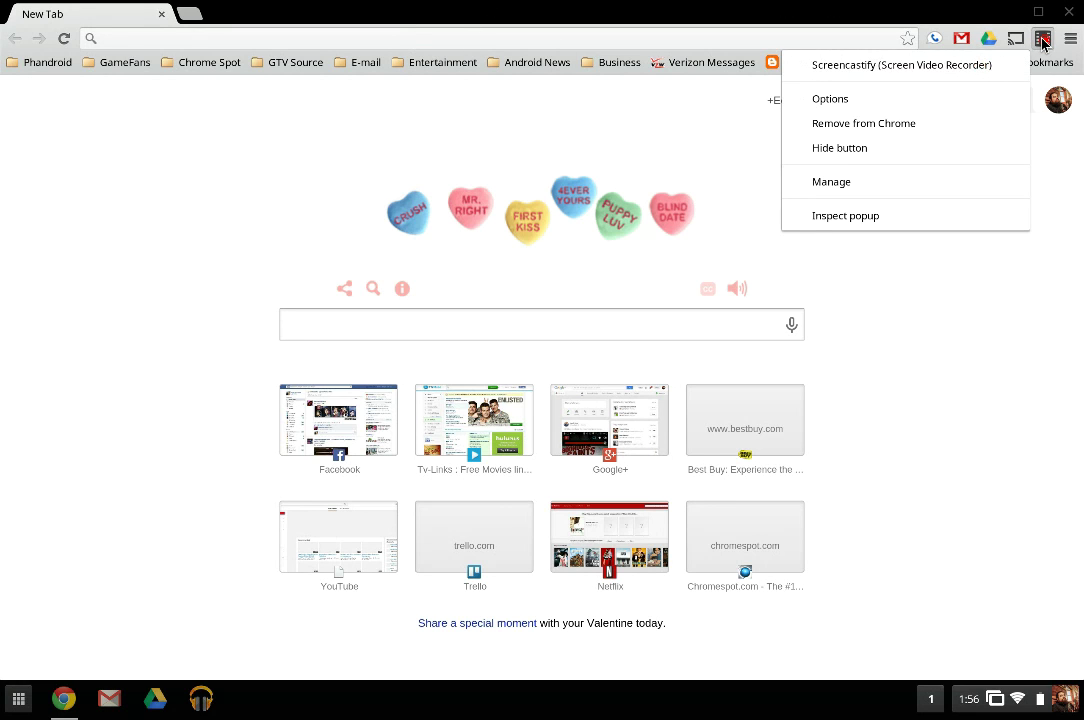
click(955, 100)
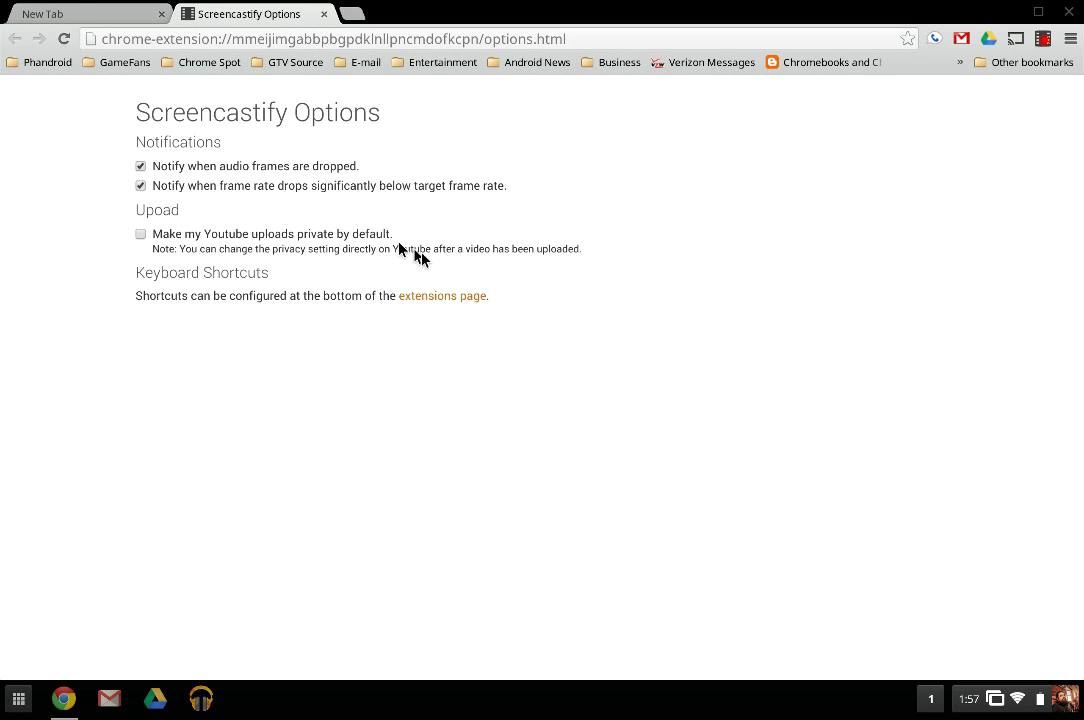
click(323, 14)
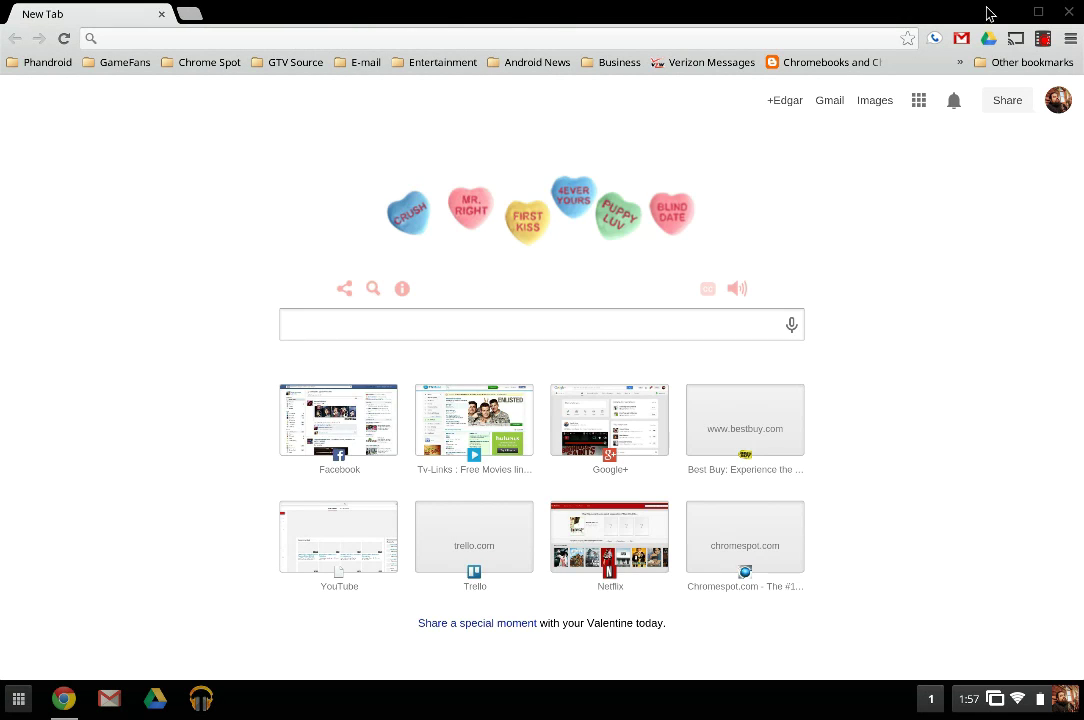
Step: Go to Chrome Settings > Extensions and scroll to the Screencastify entry's website link
click(1069, 39)
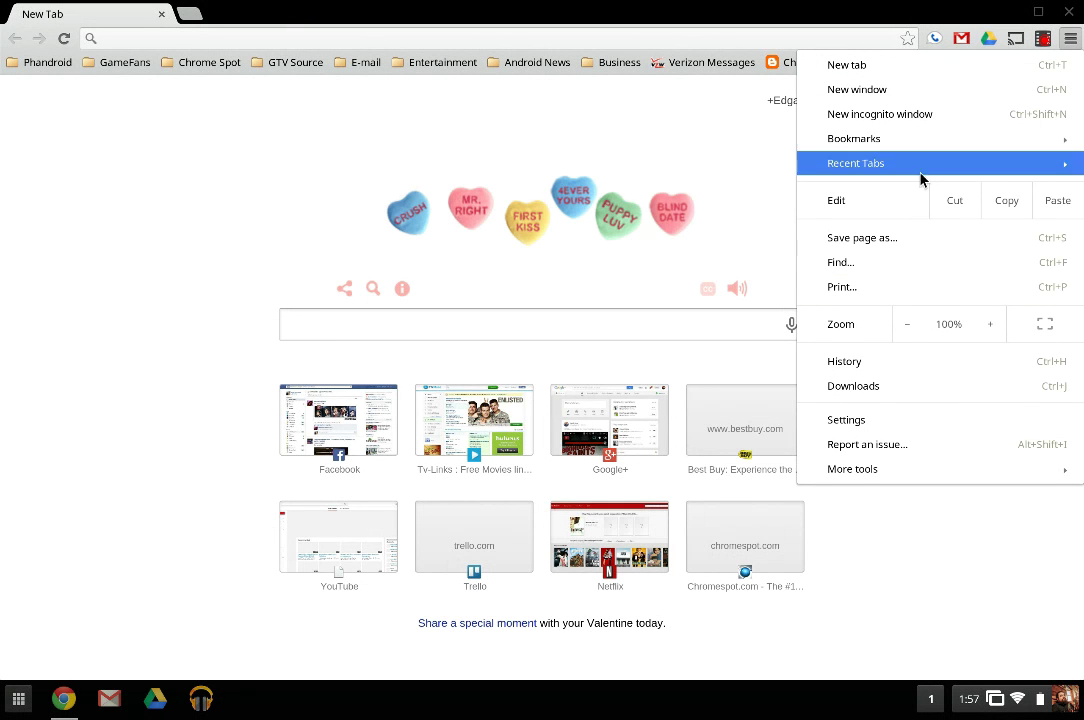
click(882, 421)
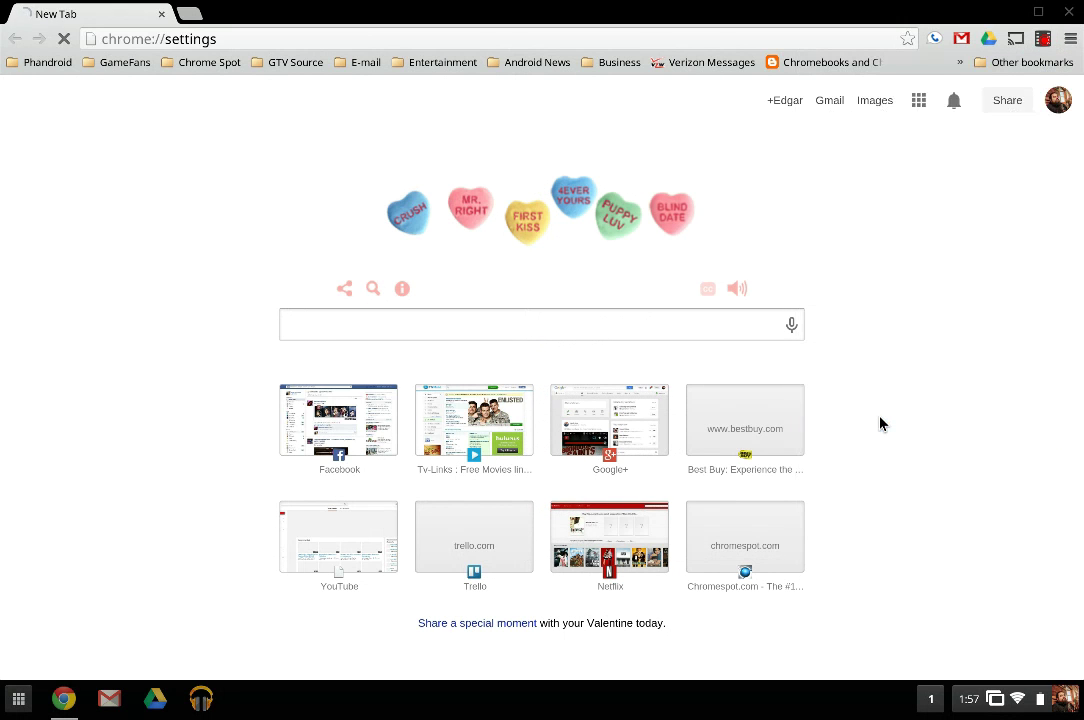
click(45, 163)
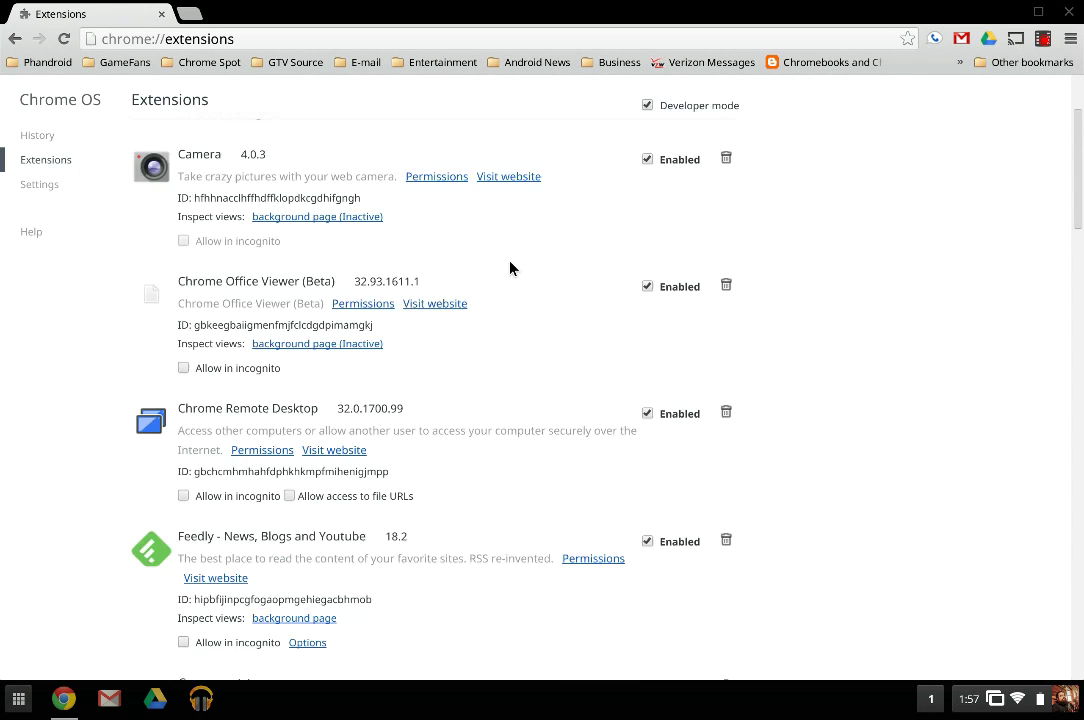
scroll(510, 268, down, 1)
scroll(510, 268, down, 5)
scroll(510, 268, down, 6)
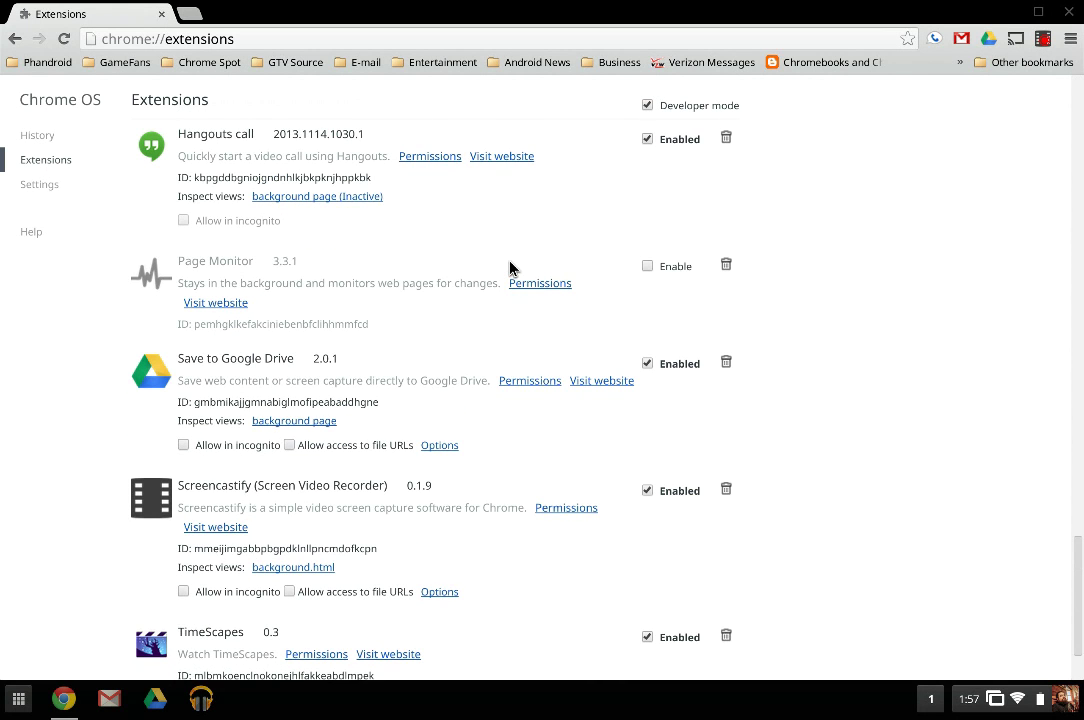
scroll(510, 268, down, 3)
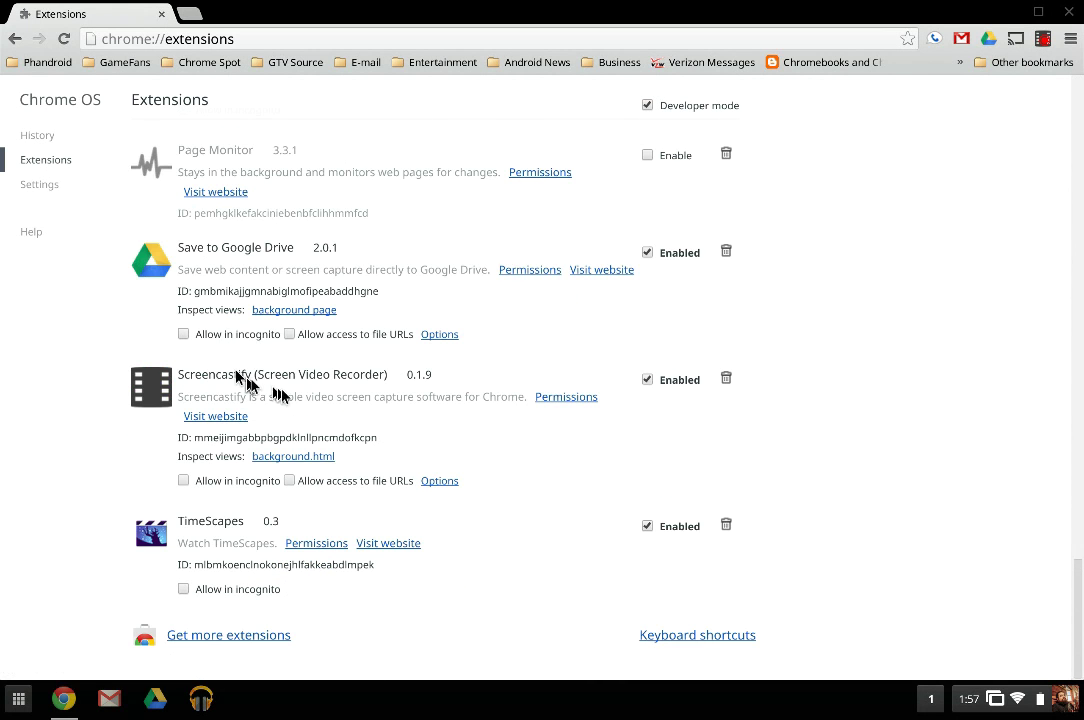
right_click(216, 418)
Step: Open Screencastify's website in a new tab, view its store listing, then return to Extensions
click(252, 432)
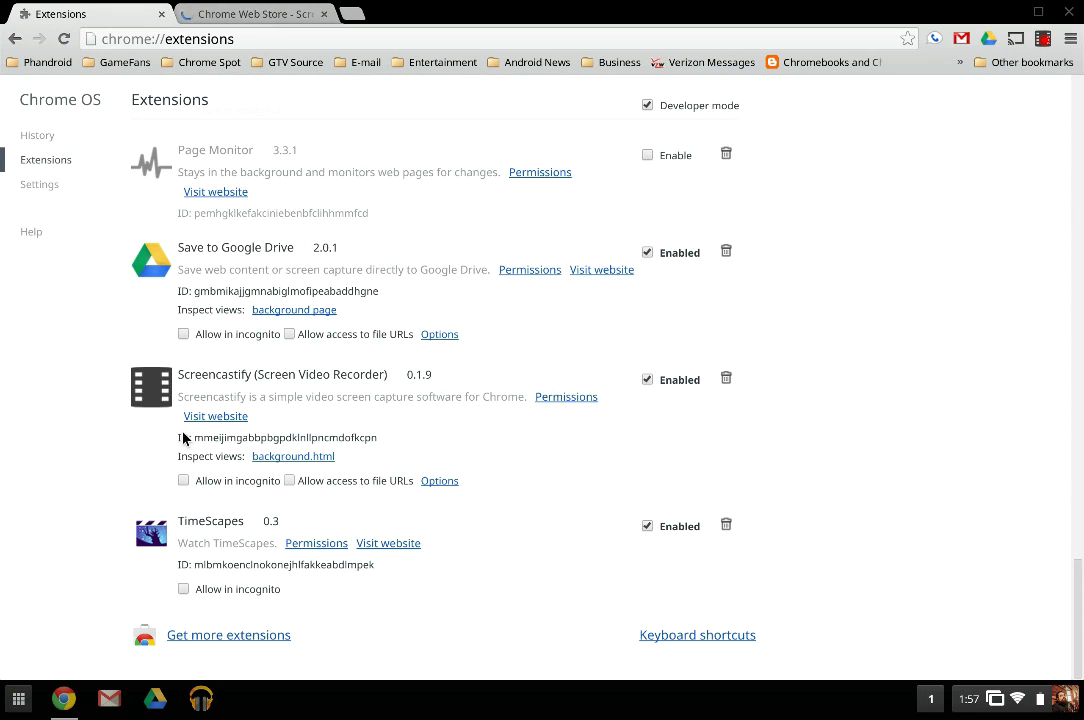
click(440, 481)
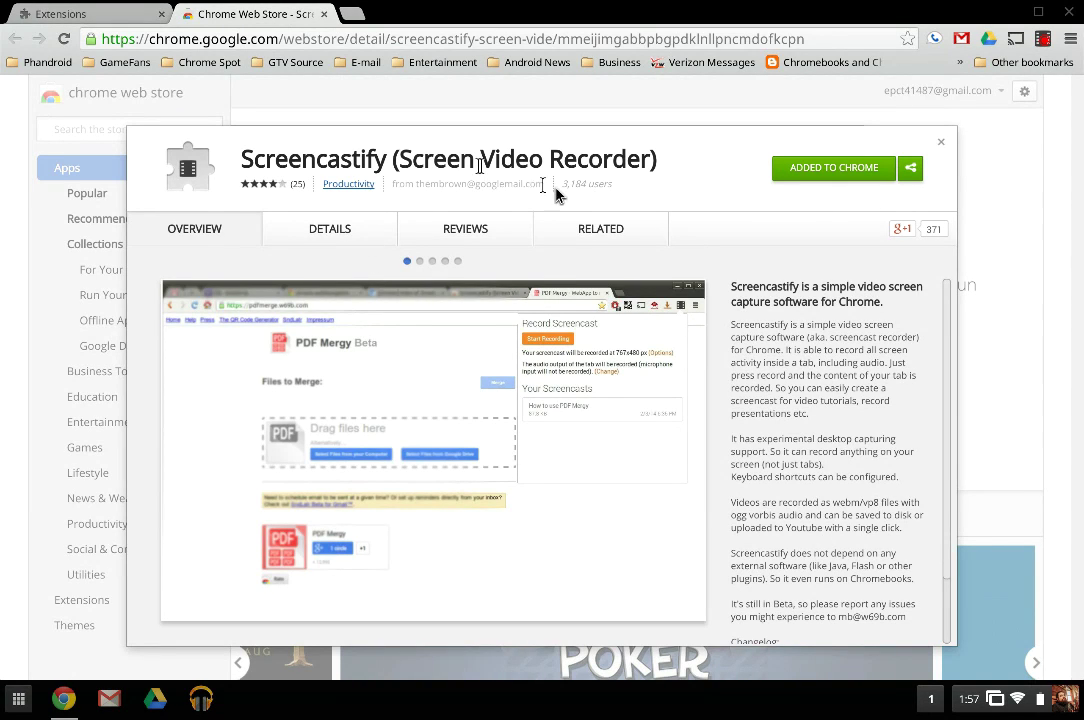
click(113, 20)
Step: Show the Screencastify panel with the ongoing desktop recording and two saved screencasts
scroll(515, 310, down, 1)
scroll(515, 310, up, 3)
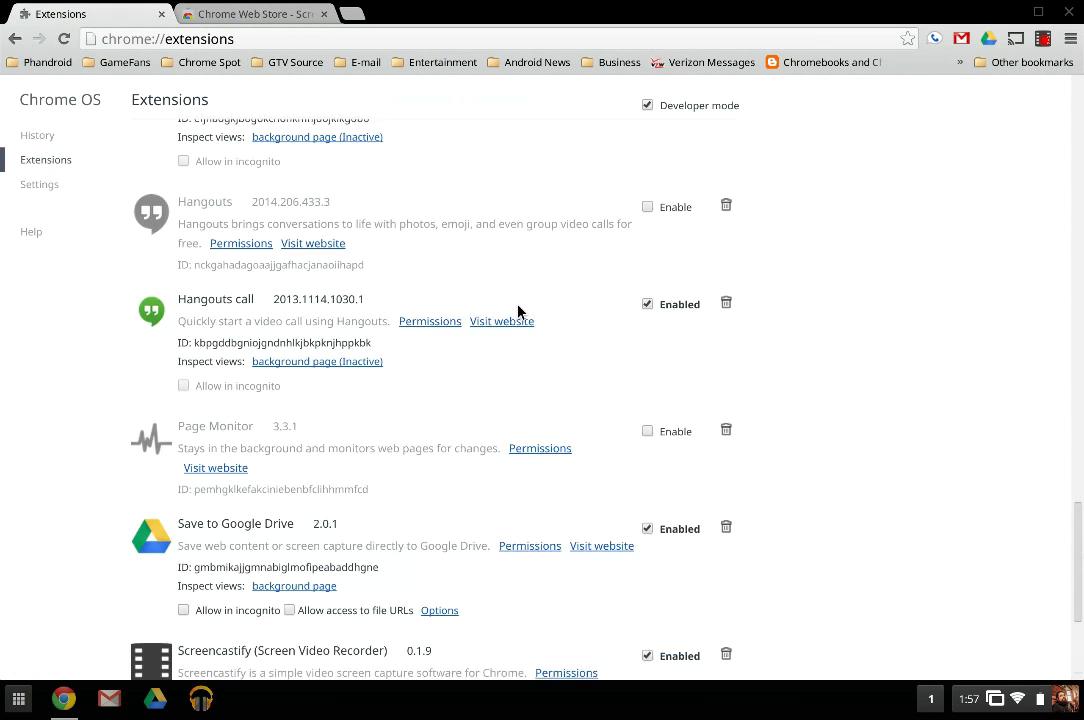
scroll(517, 311, up, 5)
scroll(518, 312, up, 1)
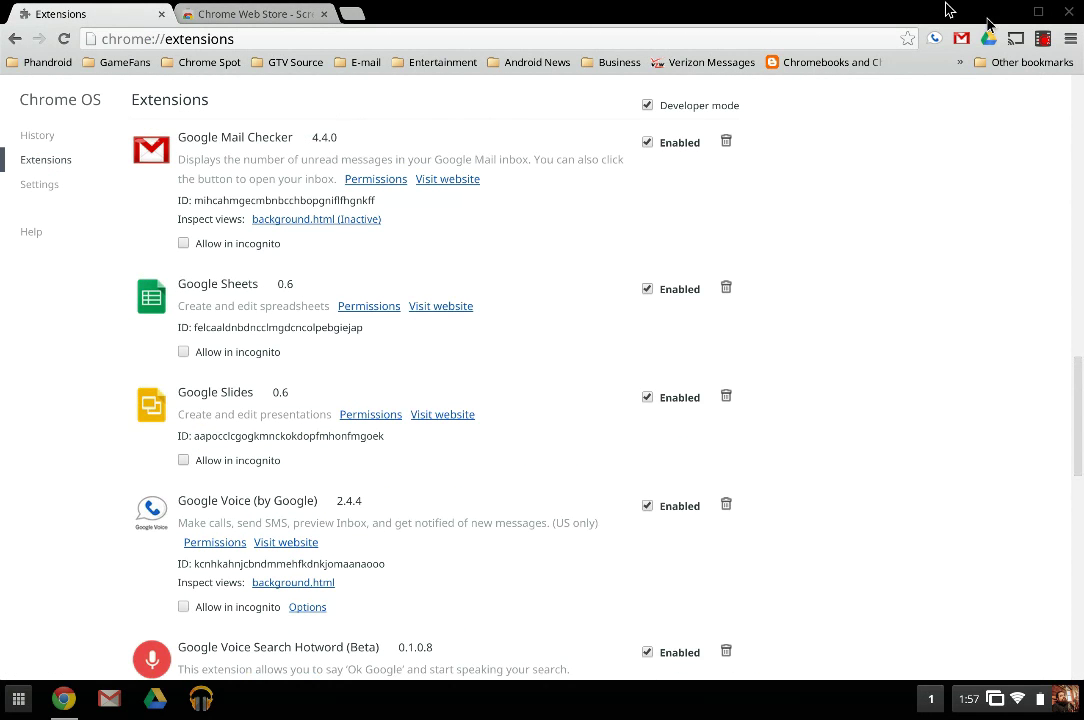
click(1045, 41)
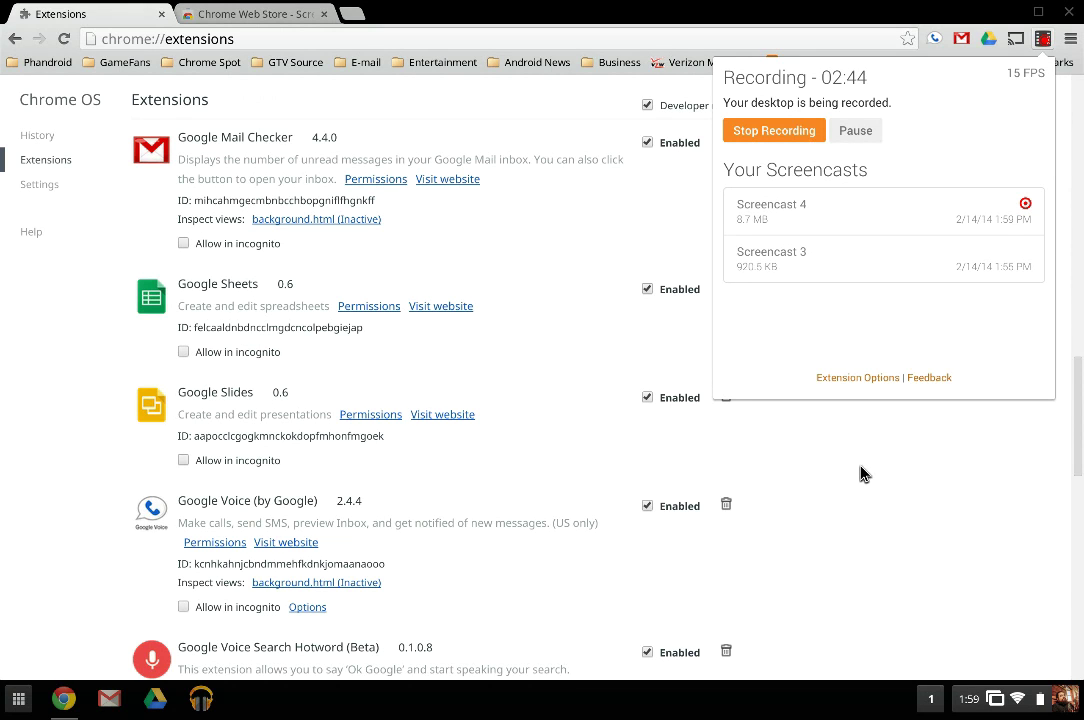
Step: Close the Screencastify panel, restore Chrome to a smaller window, and toggle the app launcher
click(656, 8)
double_click(656, 8)
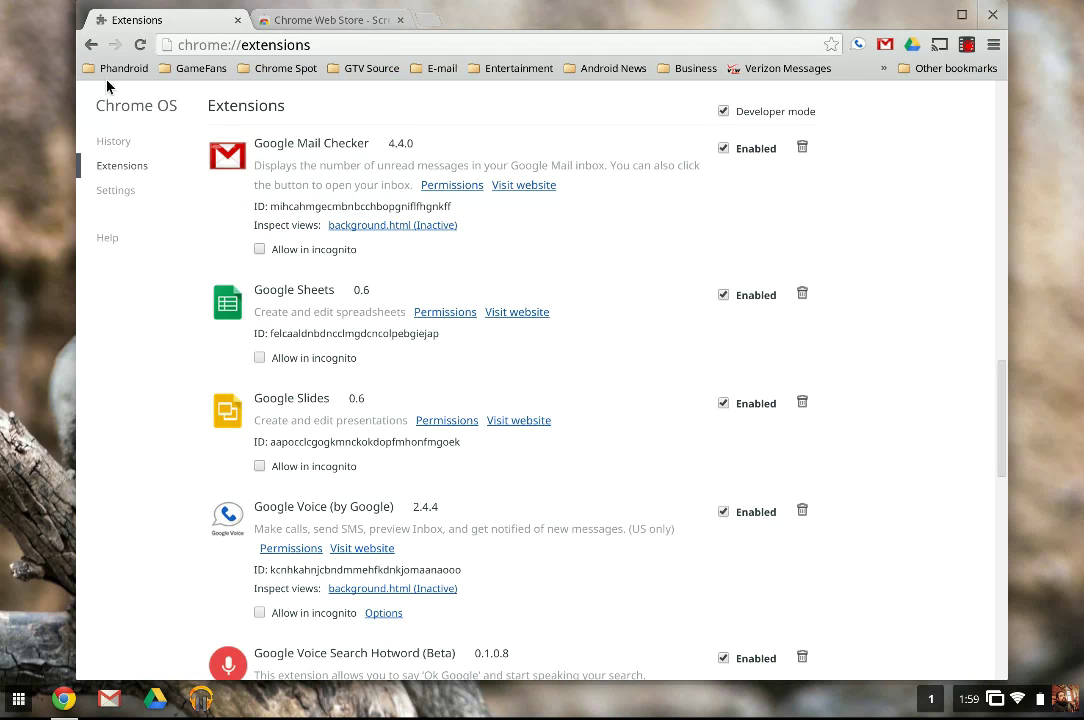
click(18, 700)
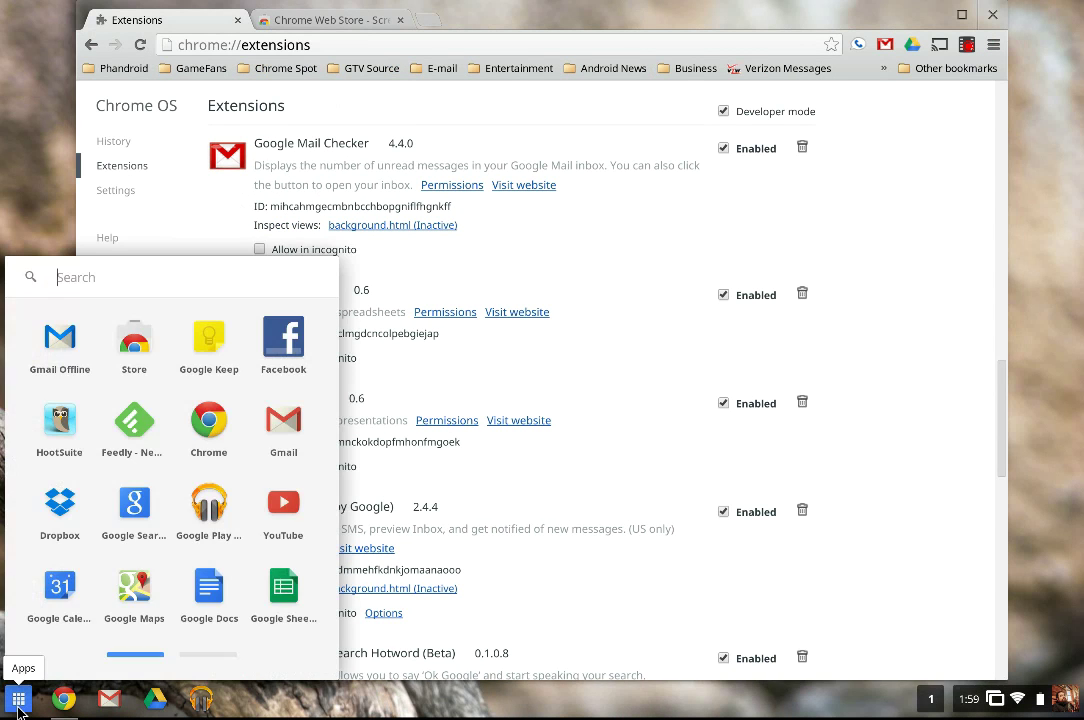
click(18, 700)
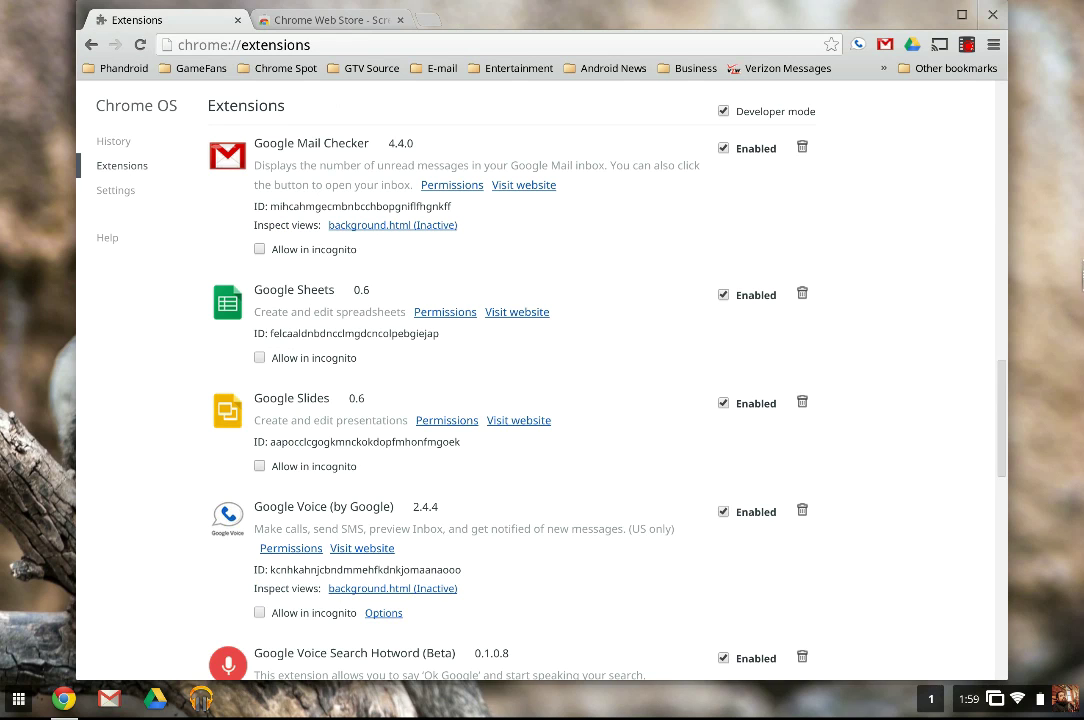